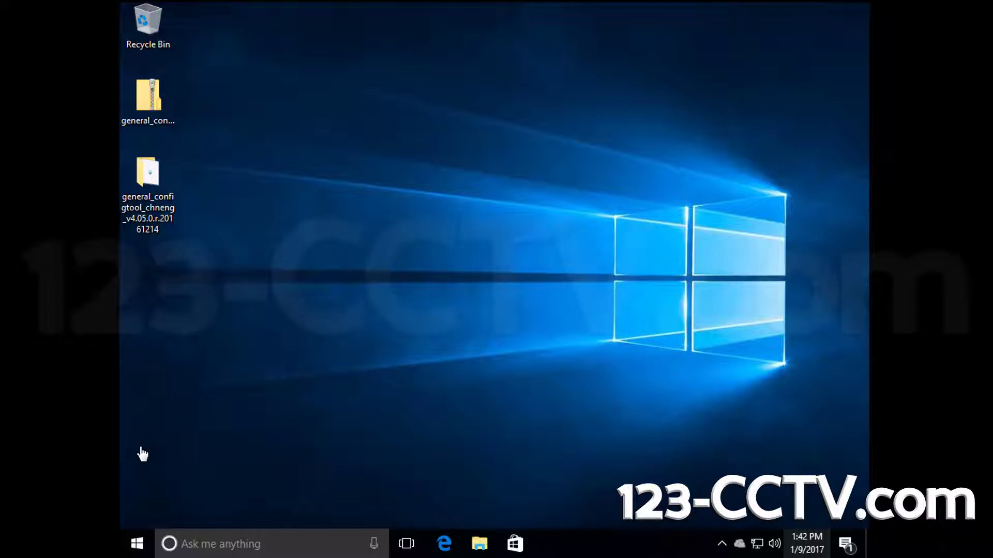
Select the extracted general_configtool_chneng_v4.05.0.r.20161214 folder on the desktop
{"action": "left_click", "coordinate": [146, 190]}
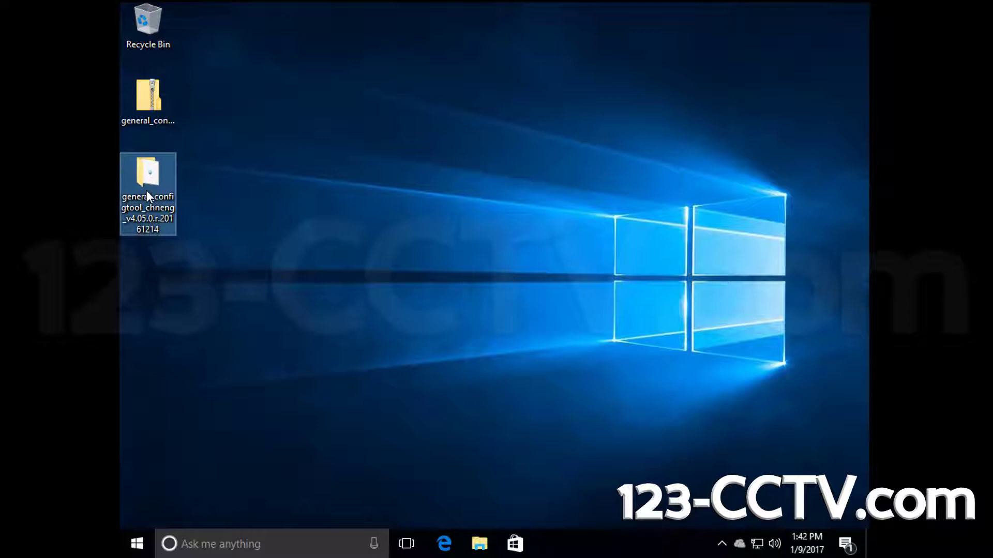
Open the configtool folder and run the General_ConfigTool installer file
{"action": "double_click", "coordinate": [146, 191]}
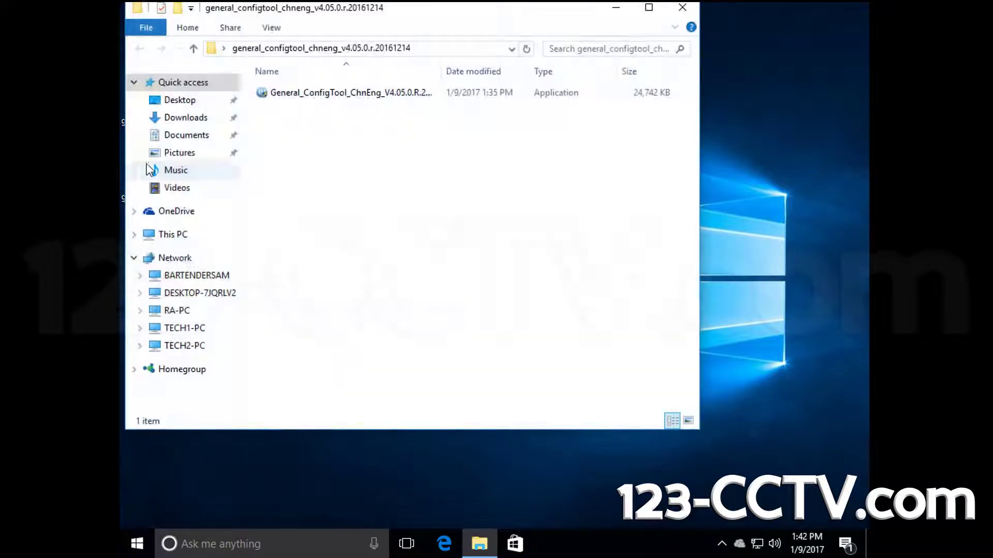
{"action": "left_click", "coordinate": [416, 96]}
{"action": "right_click", "coordinate": [409, 98]}
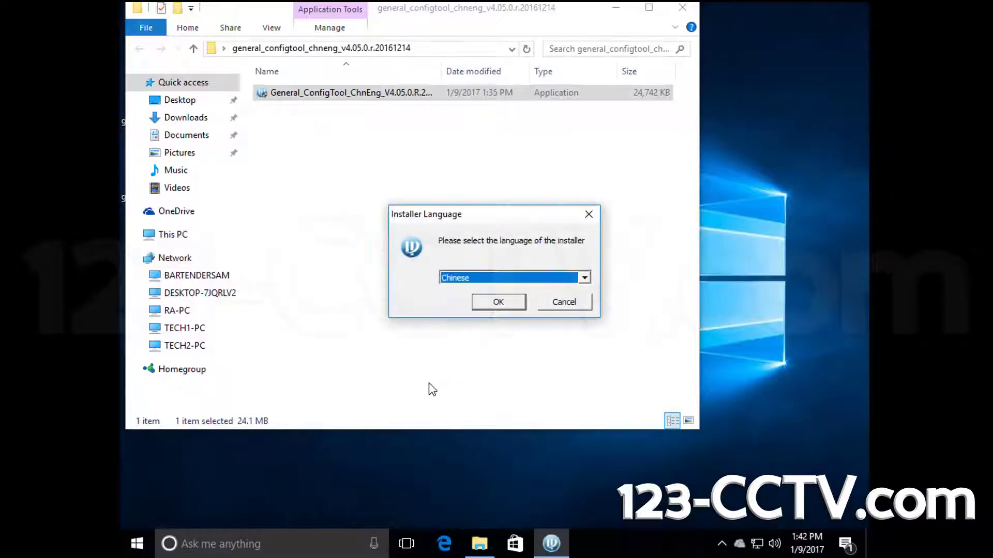
Choose English as the installer language and confirm it
{"action": "left_click", "coordinate": [584, 278]}
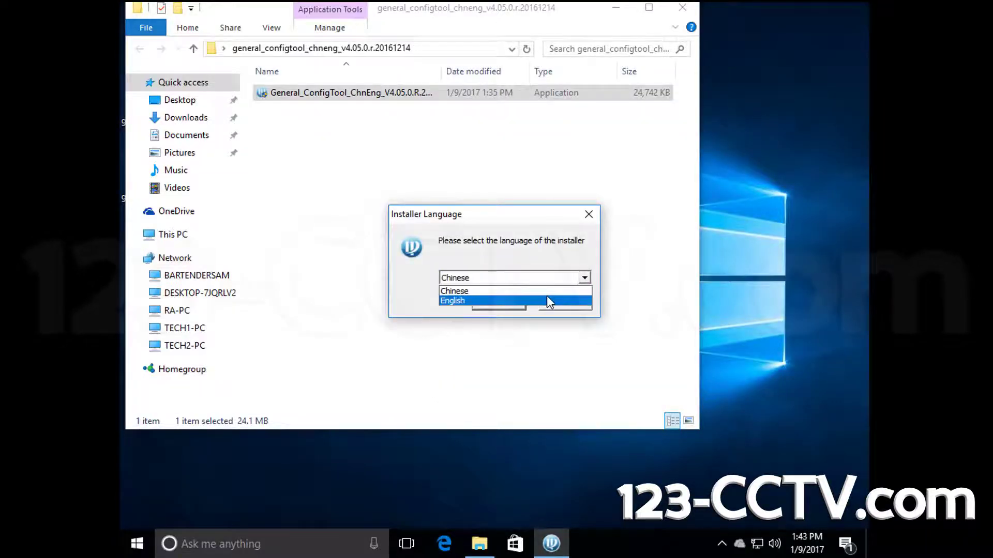
{"action": "left_click", "coordinate": [513, 298]}
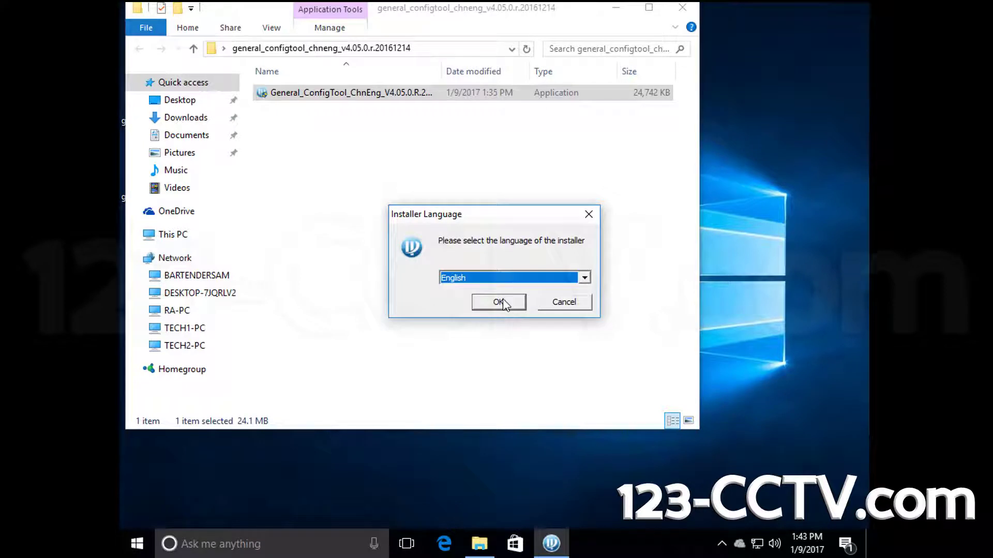
{"action": "left_click", "coordinate": [500, 303]}
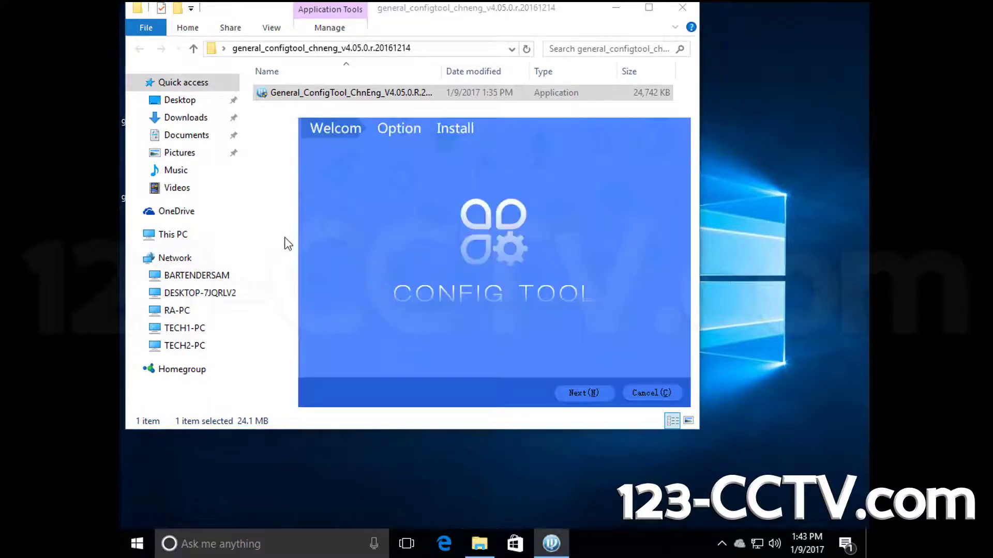
Accept the licence agreement and start installing ConfigTool
{"action": "left_click", "coordinate": [578, 392]}
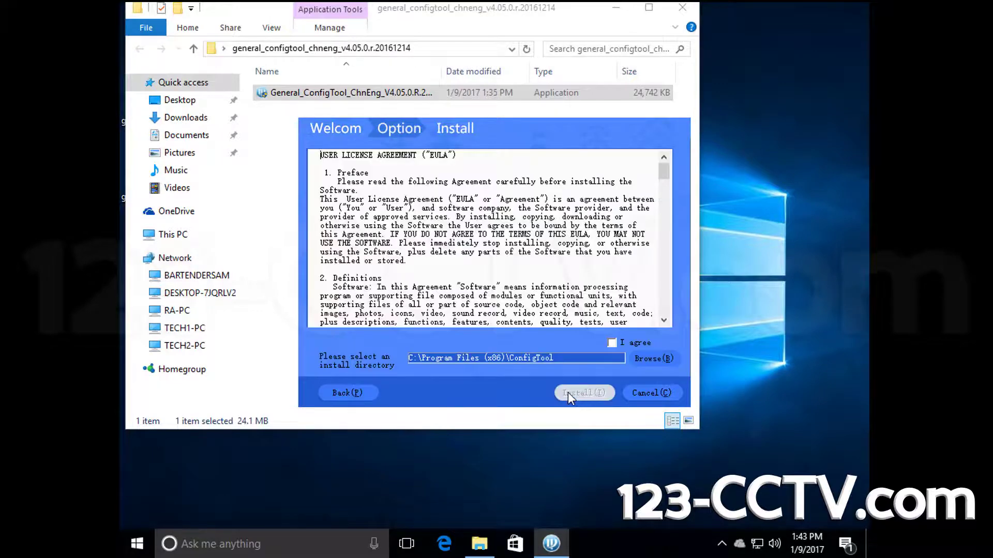
{"action": "left_click", "coordinate": [614, 345]}
{"action": "left_click", "coordinate": [595, 393]}
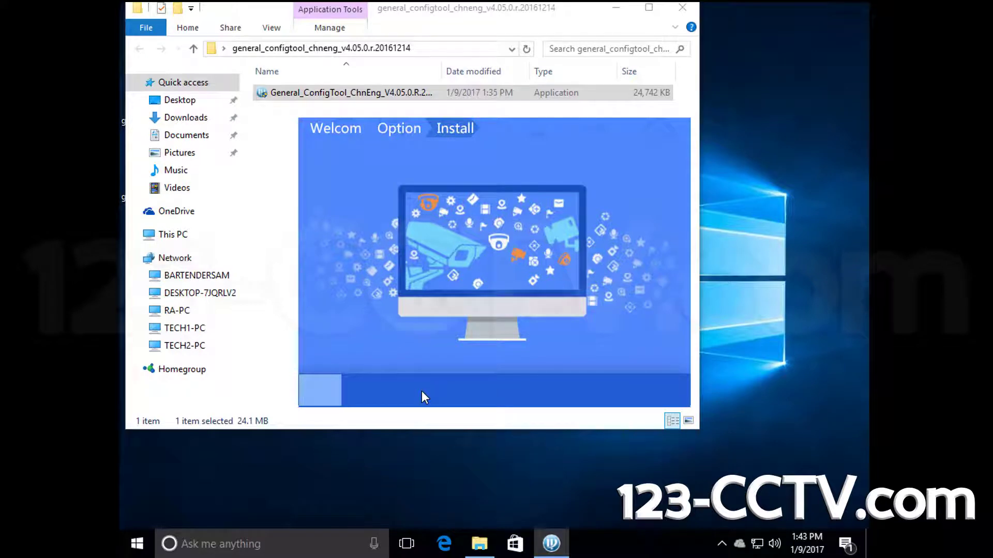
Close the Explorer window and launch ConfigTool once installation finishes
{"action": "left_click", "coordinate": [681, 9]}
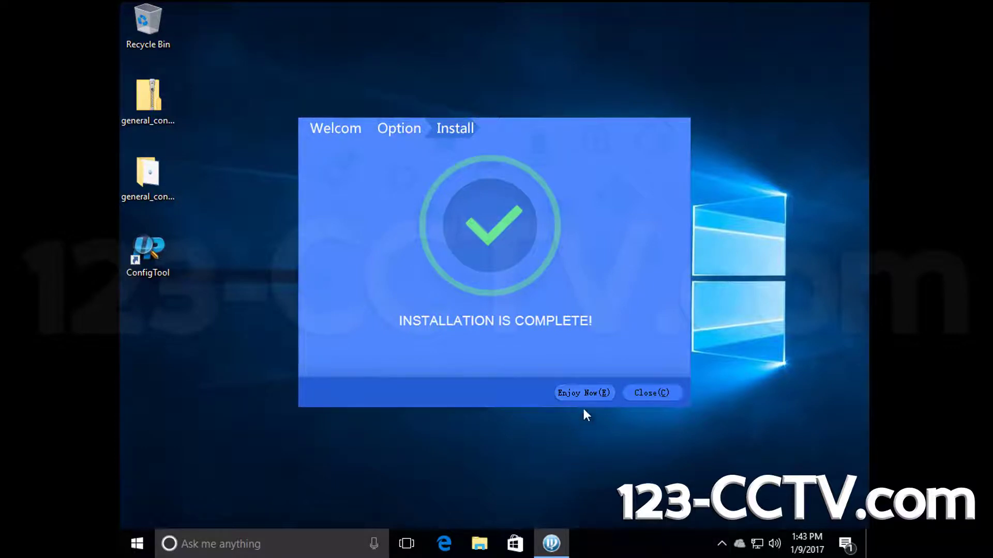
{"action": "left_click", "coordinate": [589, 390]}
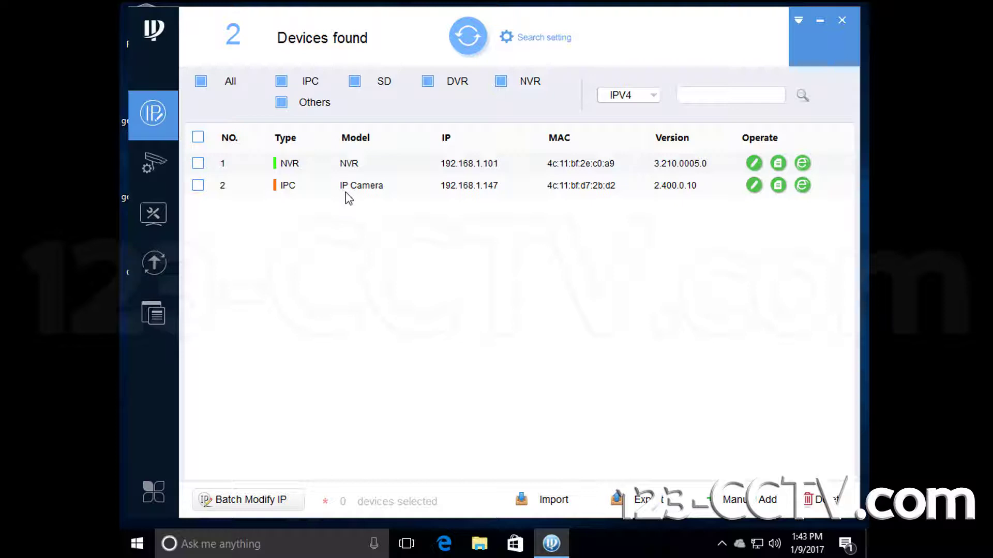
Set the IP camera to 192.168.1.147, mask 255.255.255.0, gateway 192.168.1.1
{"action": "left_click", "coordinate": [755, 186]}
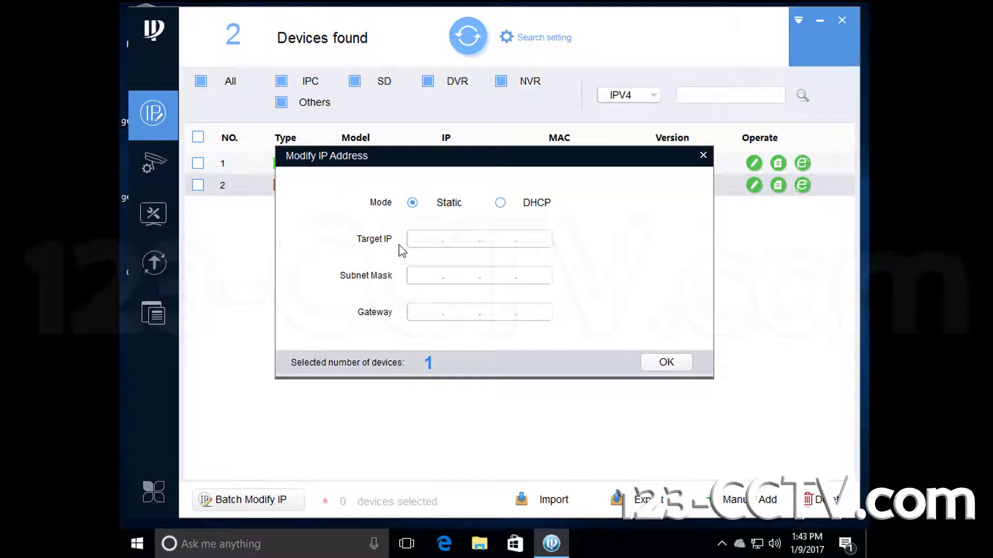
{"action": "left_click", "coordinate": [429, 239]}
{"action": "type", "text": "192.168.1.1"}
{"action": "type", "text": "47"}
{"action": "left_click", "coordinate": [425, 277]}
{"action": "type", "text": "255.2"}
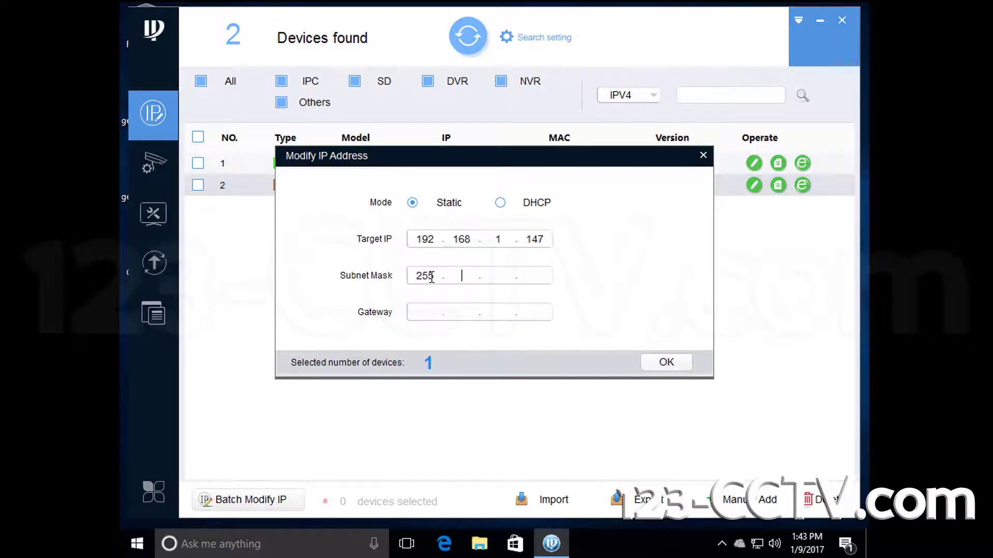
{"action": "type", "text": "55.255.0"}
{"action": "type", "text": "192.168.1"}
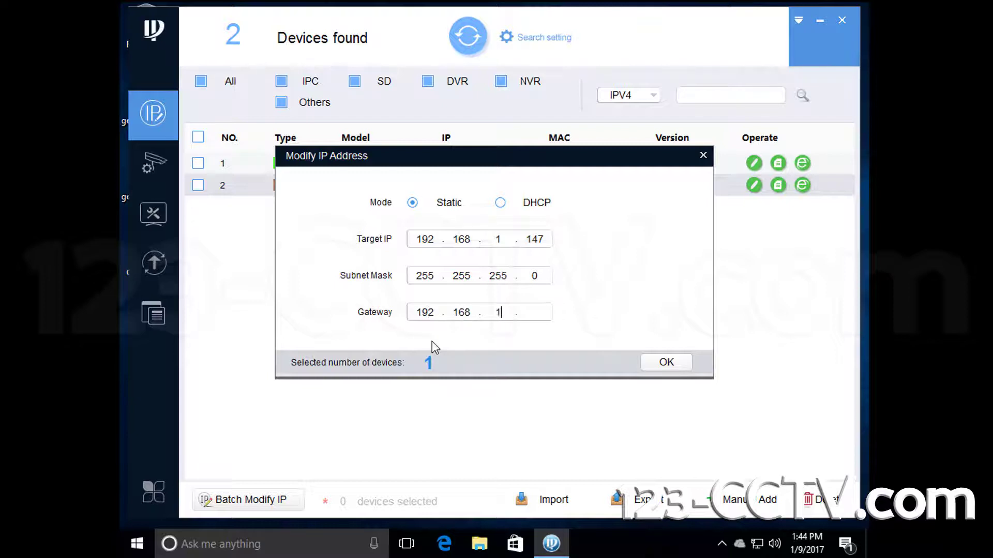
{"action": "type", "text": ".1"}
{"action": "left_click", "coordinate": [666, 362]}
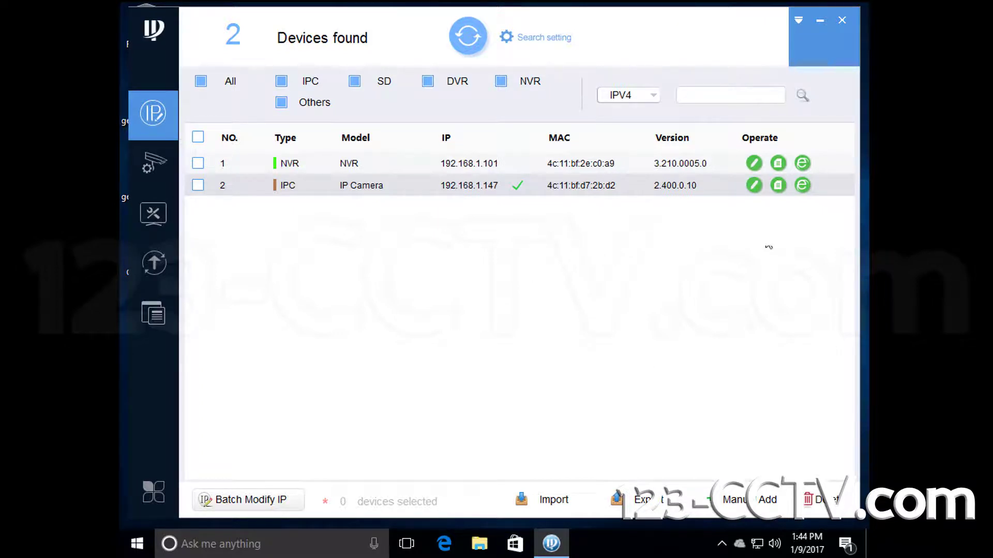
Close ConfigTool and relaunch it from the desktop shortcut with administrator approval
{"action": "left_click", "coordinate": [845, 21]}
{"action": "left_click", "coordinate": [149, 254]}
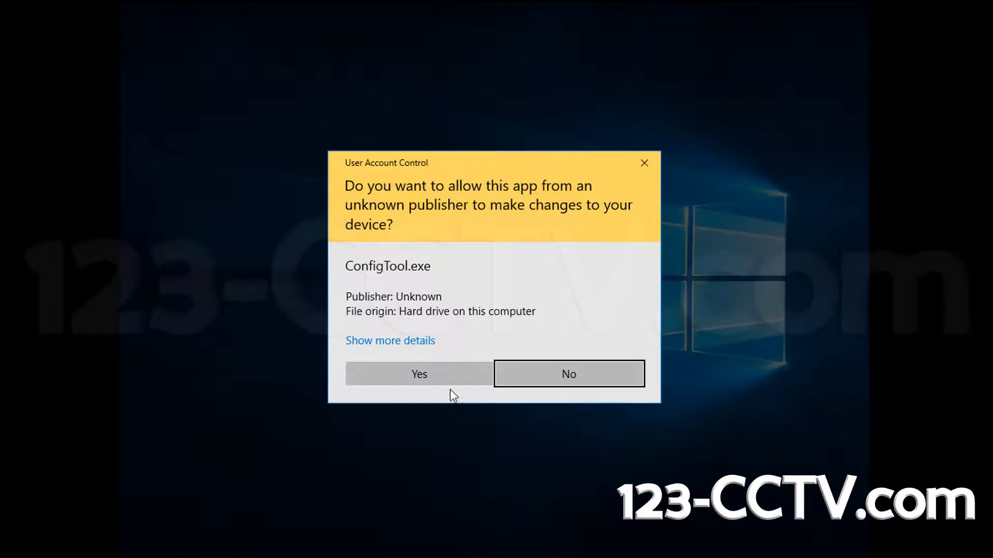
{"action": "left_click", "coordinate": [382, 374]}
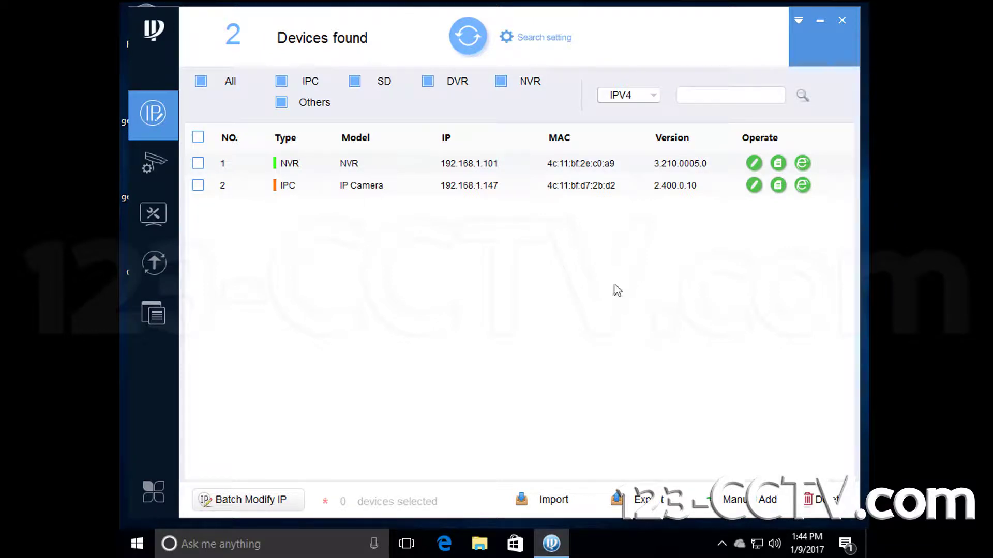
Submit IP 192.168.1.144, mask 255.255.255.0 and gateway 192.168.1.1 for the camera
{"action": "left_click", "coordinate": [754, 186]}
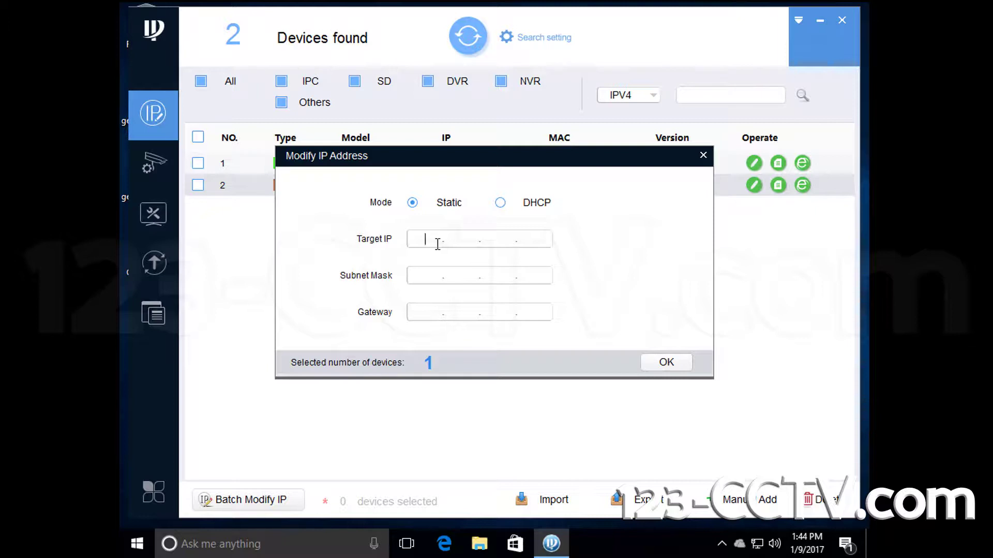
{"action": "type", "text": "192."}
{"action": "type", "text": "168.1.1"}
{"action": "type", "text": "44"}
{"action": "left_click", "coordinate": [437, 274]}
{"action": "type", "text": "255.2"}
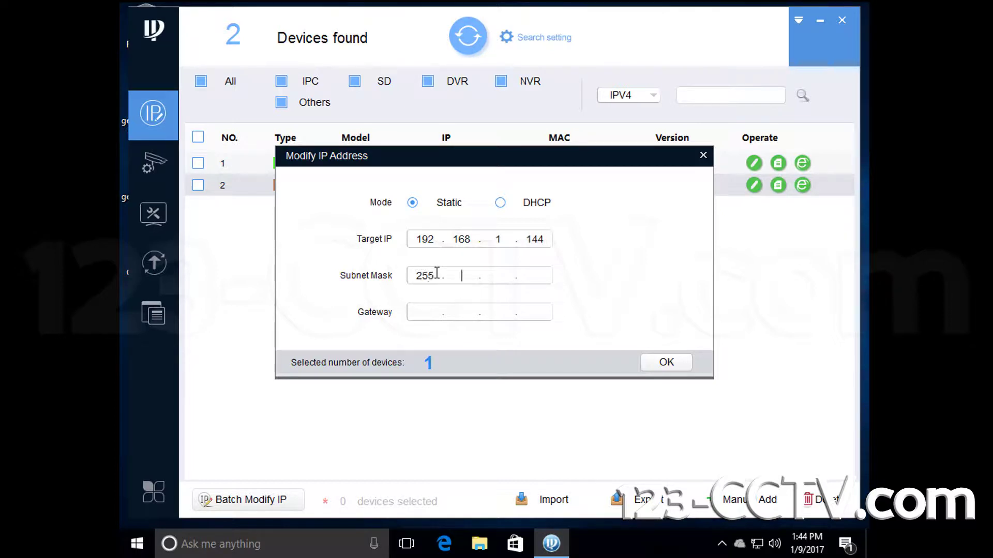
{"action": "type", "text": "55.255.0"}
{"action": "left_click", "coordinate": [436, 310]}
{"action": "type", "text": "92.168.1.1"}
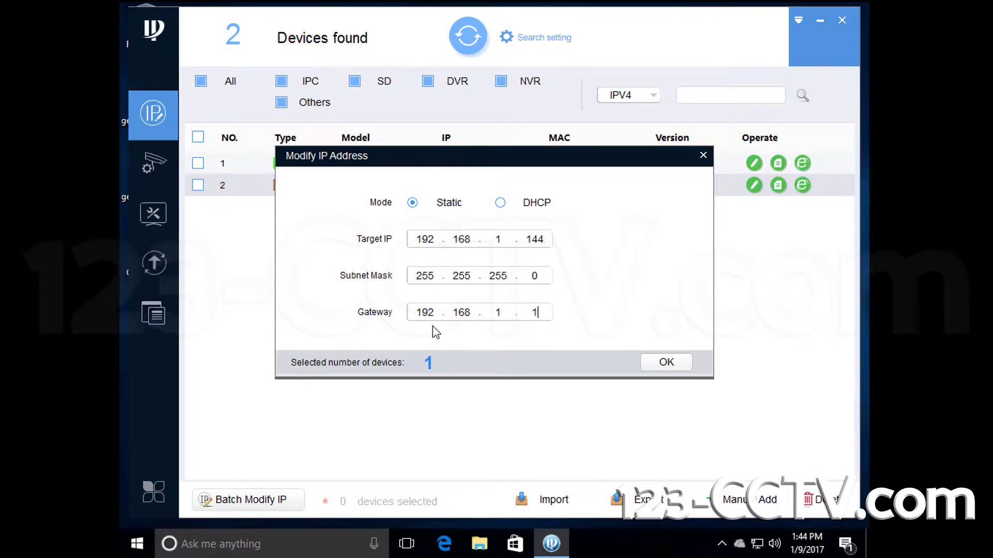
{"action": "left_click", "coordinate": [666, 362]}
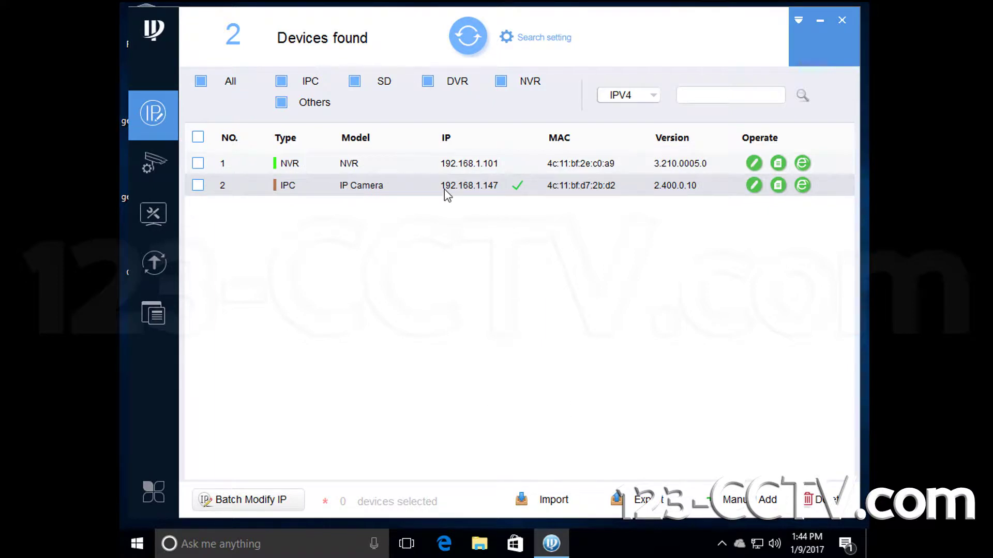
Select the IP camera row and rerun the network device search
{"action": "left_click", "coordinate": [198, 186]}
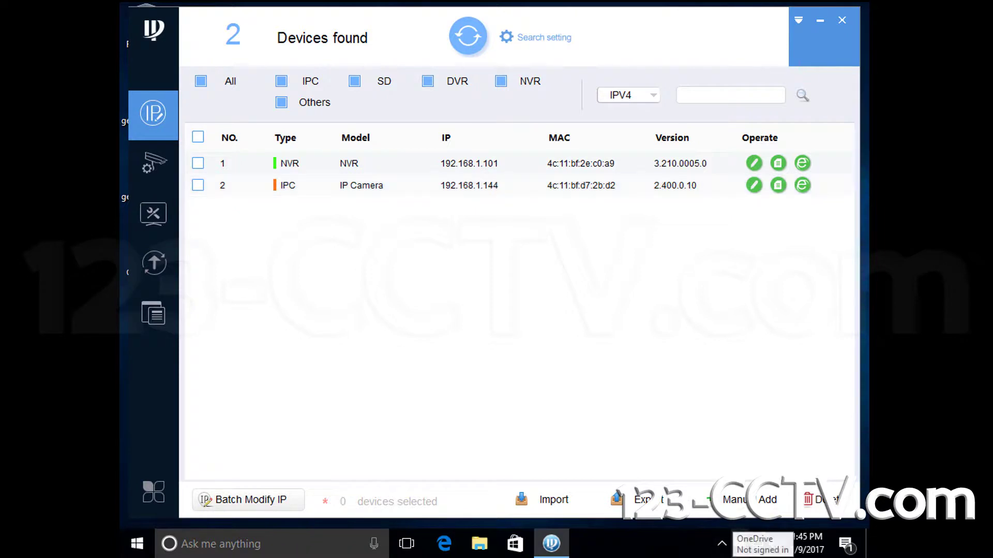
{"action": "left_click", "coordinate": [466, 40]}
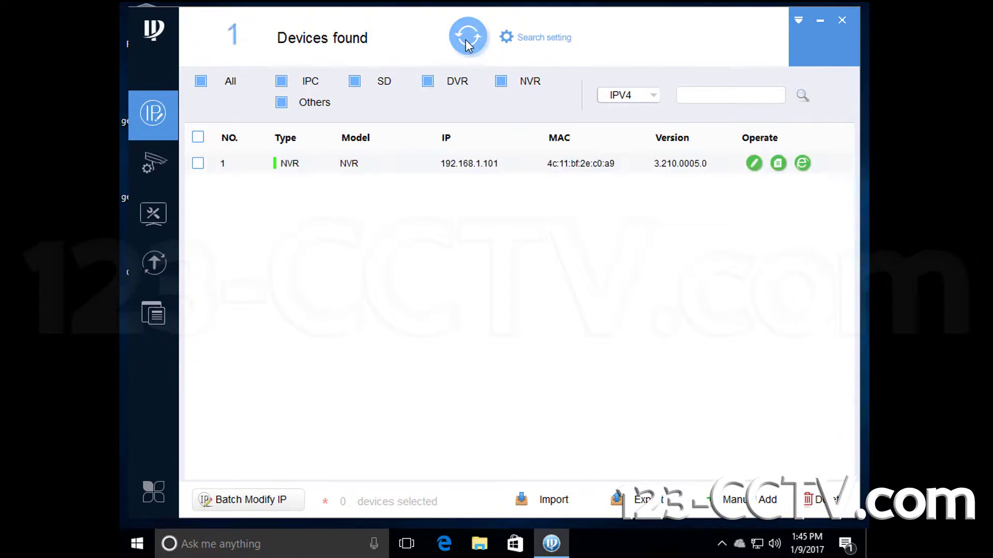
{"action": "left_click", "coordinate": [466, 39]}
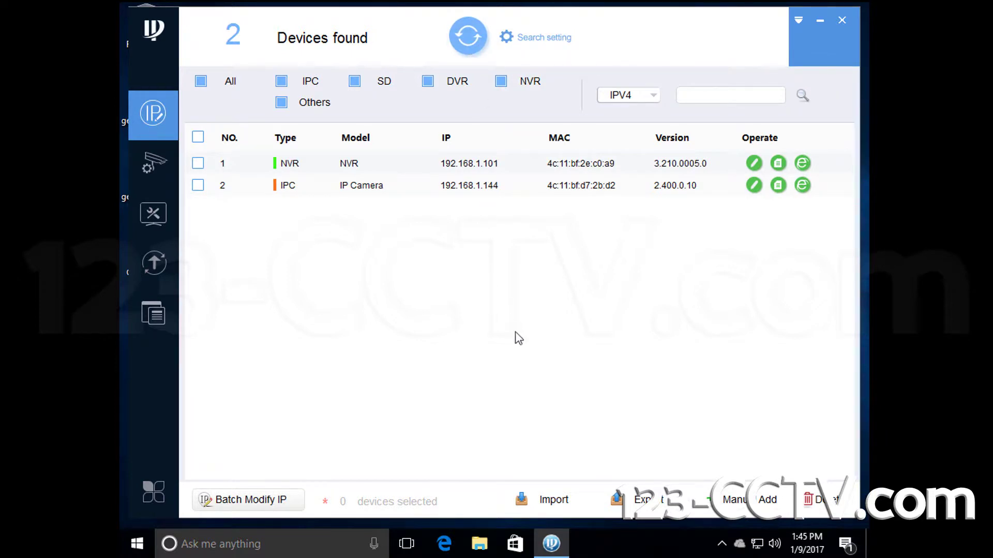
Change the camera's Target IP last octet from 144 to 147 and apply it
{"action": "left_click", "coordinate": [754, 185]}
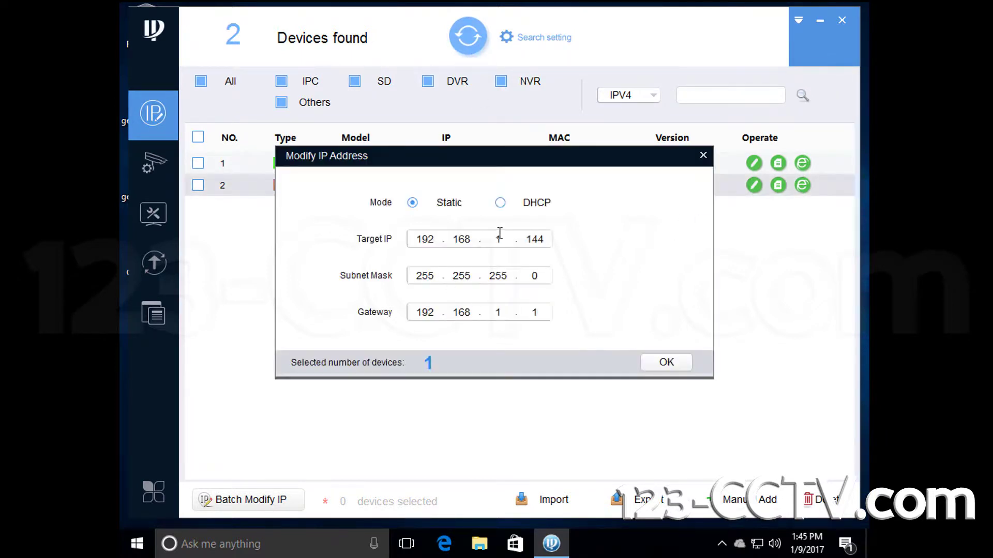
{"action": "key", "text": "BackSpace"}
{"action": "type", "text": "7"}
{"action": "left_click", "coordinate": [667, 362]}
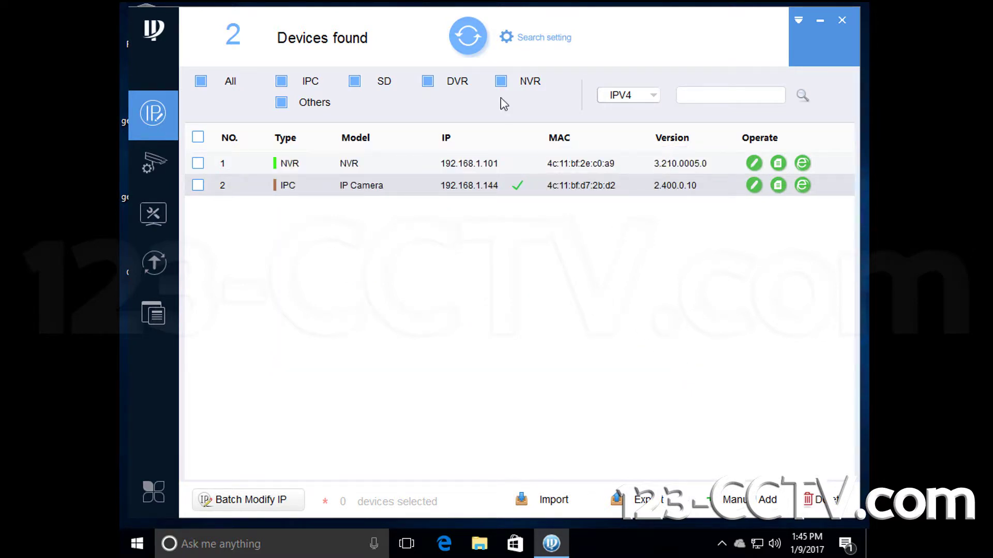
Check and close the change result details, then refresh the device list
{"action": "left_click", "coordinate": [517, 187]}
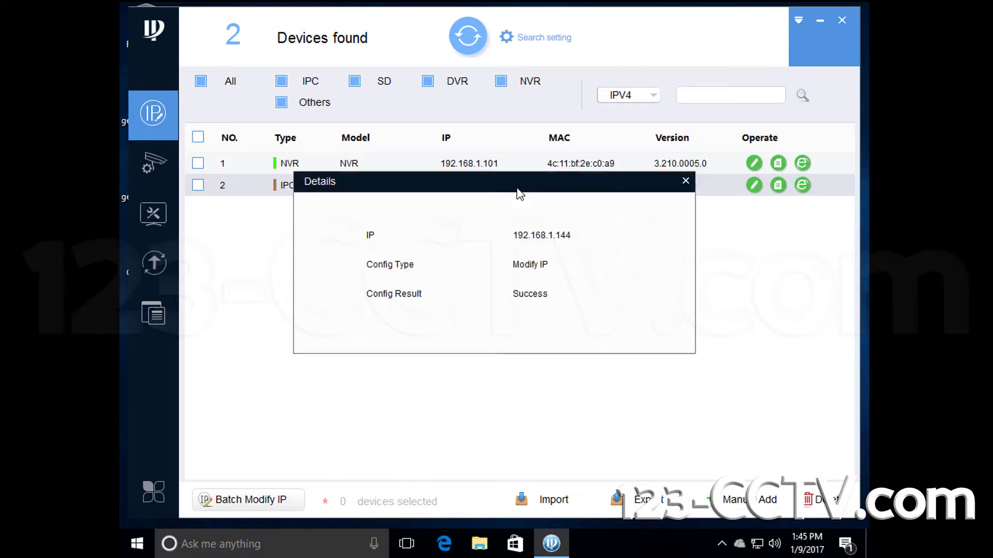
{"action": "left_click", "coordinate": [686, 180]}
{"action": "left_click", "coordinate": [466, 35]}
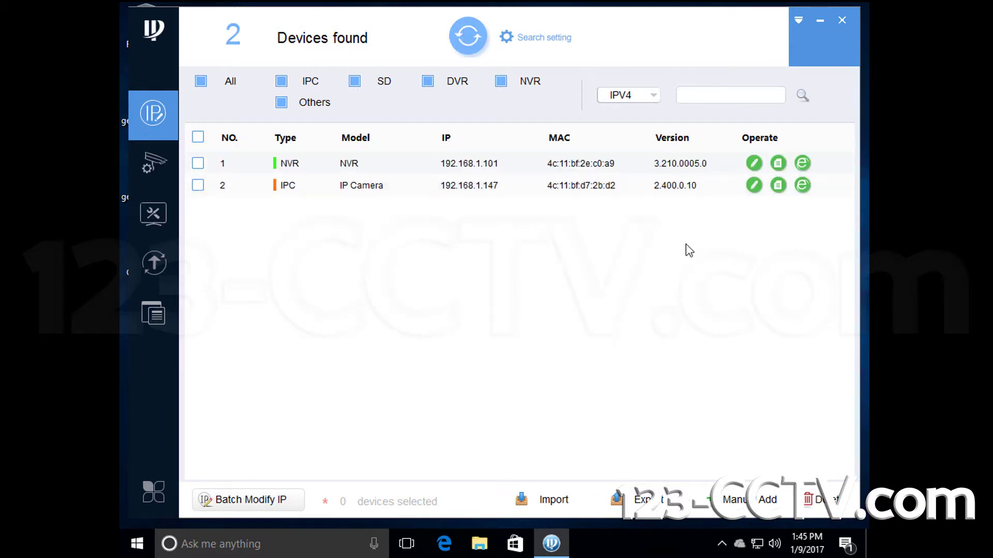